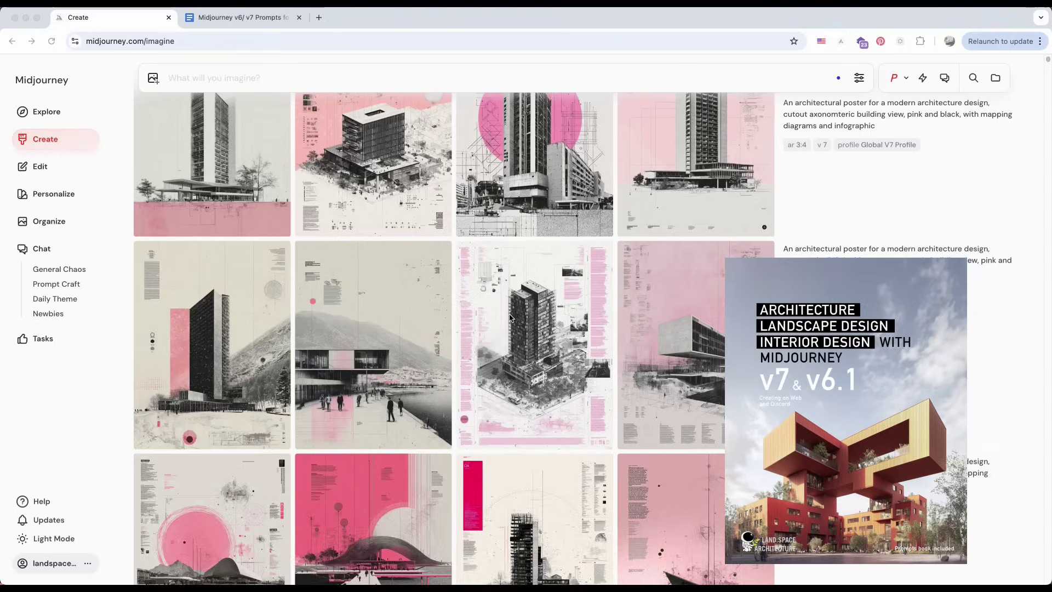
Load the pink cutout axonometric poster's prompt into the imagine box for reuse.
{"action": "scroll", "coordinate": [822, 175], "scroll_direction": "down", "scroll_amount": 3}
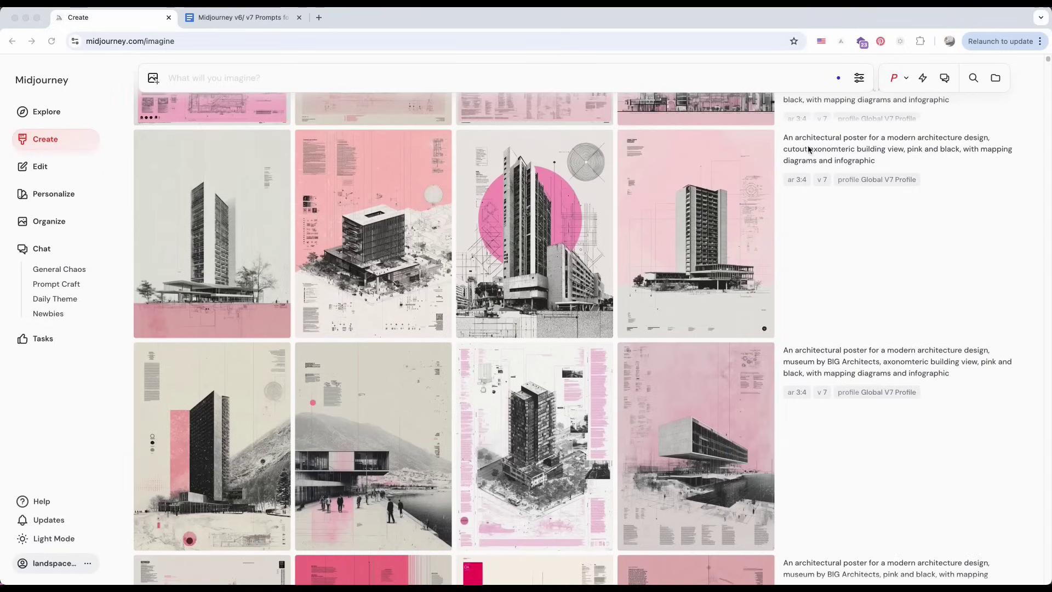
{"action": "mouse_move", "coordinate": [828, 170]}
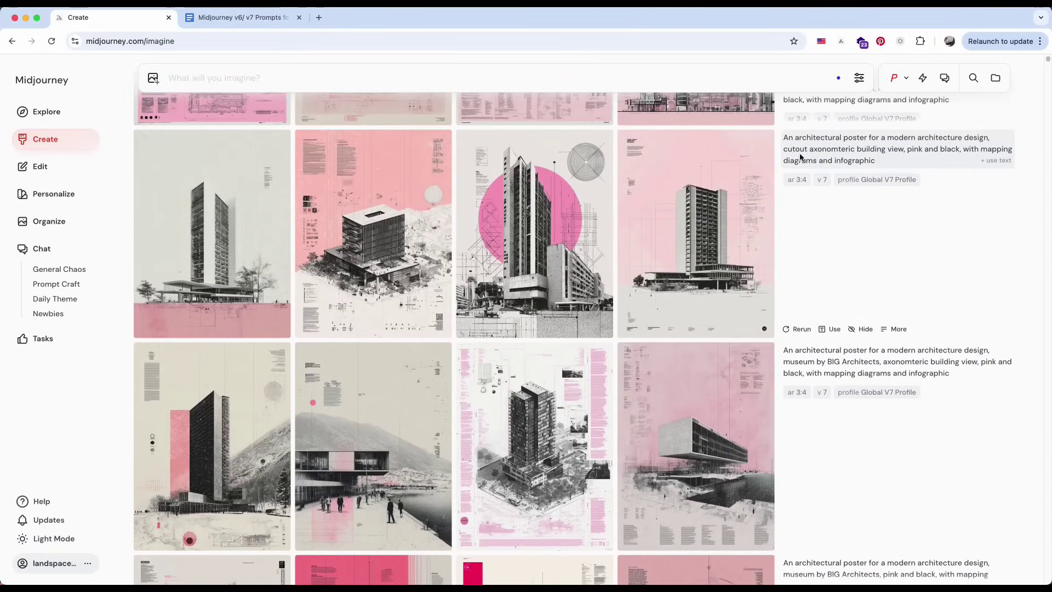
{"action": "left_click", "coordinate": [810, 155]}
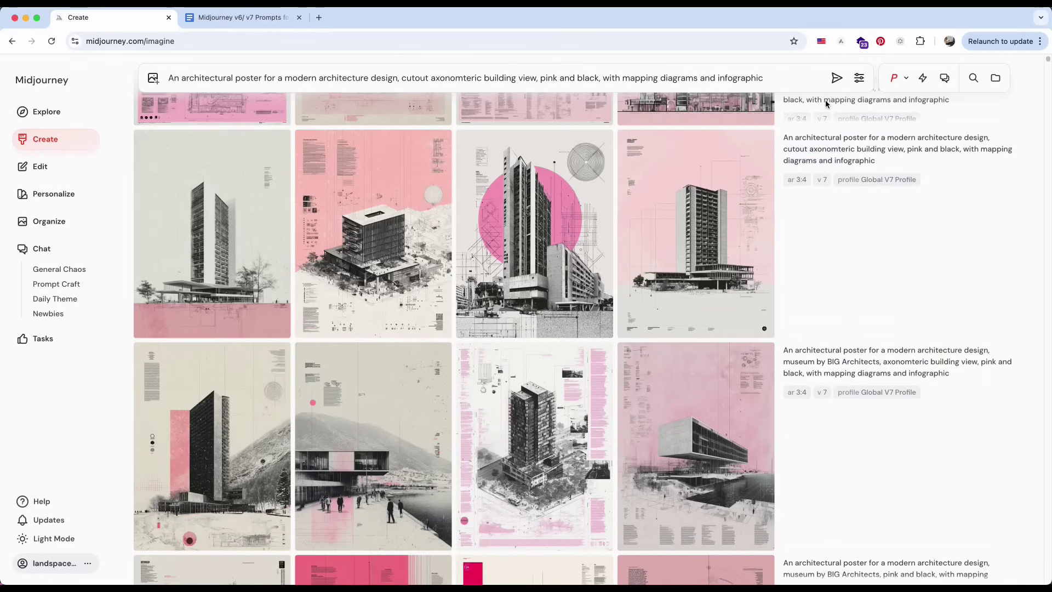
Open the pink cutout axonometric poster's detail page.
{"action": "scroll", "coordinate": [712, 230], "scroll_direction": "up", "scroll_amount": 1}
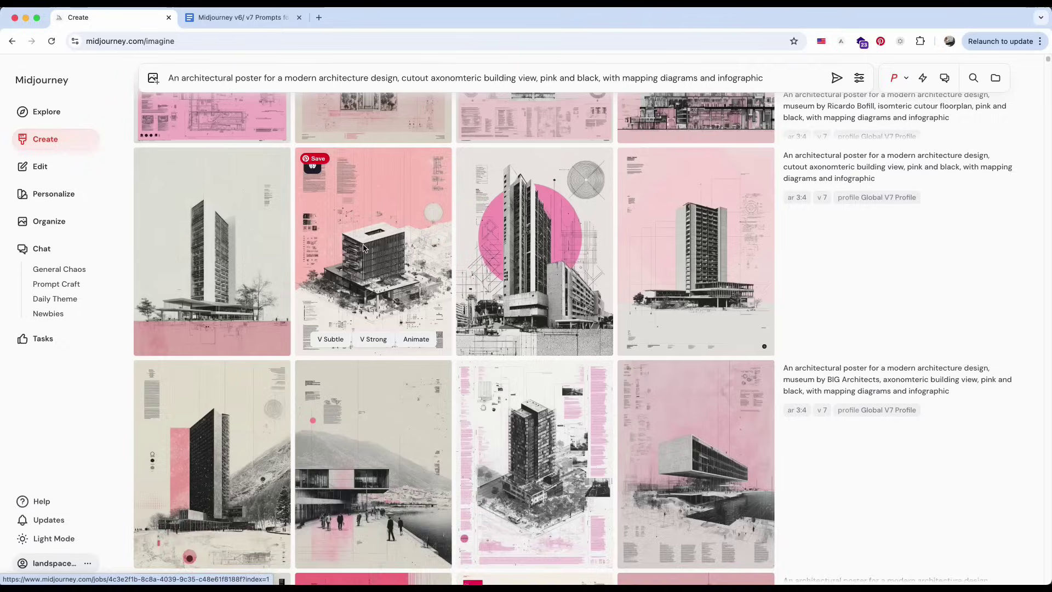
{"action": "scroll", "coordinate": [364, 248], "scroll_direction": "up", "scroll_amount": 3}
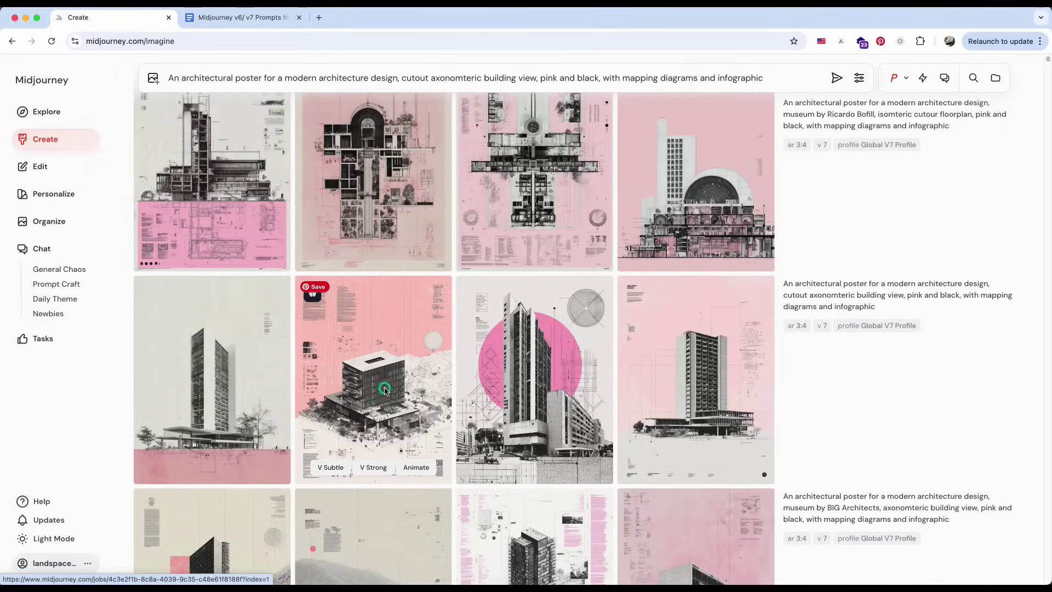
{"action": "left_click", "coordinate": [385, 390]}
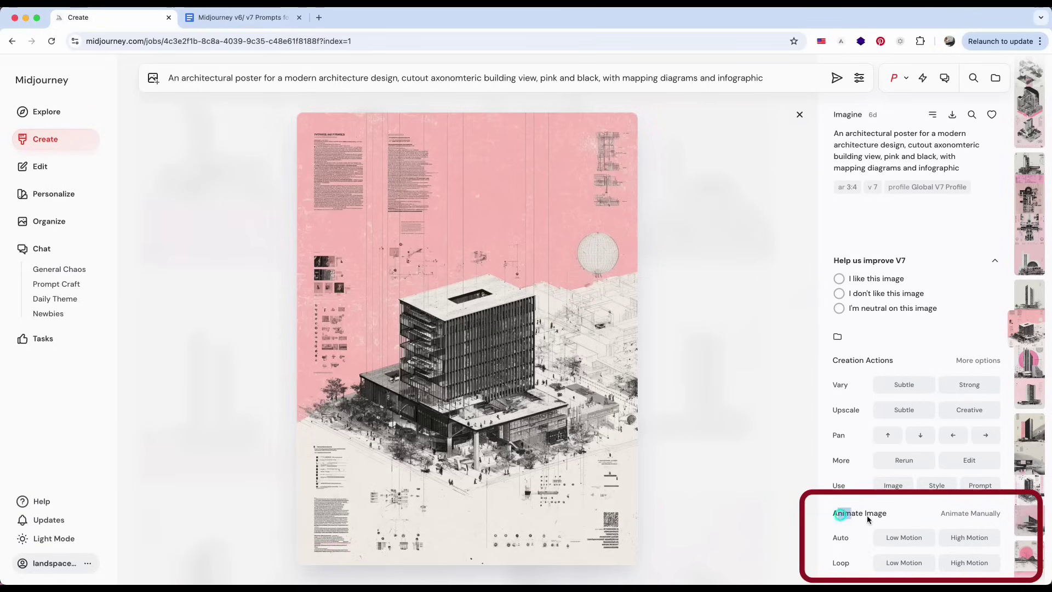
Animate the pink poster with Auto High Motion, creating four 5-second videos.
{"action": "left_click_drag", "start_coordinate": [868, 518], "coordinate": [886, 514]}
{"action": "left_click", "coordinate": [916, 521]}
{"action": "left_click", "coordinate": [969, 537]}
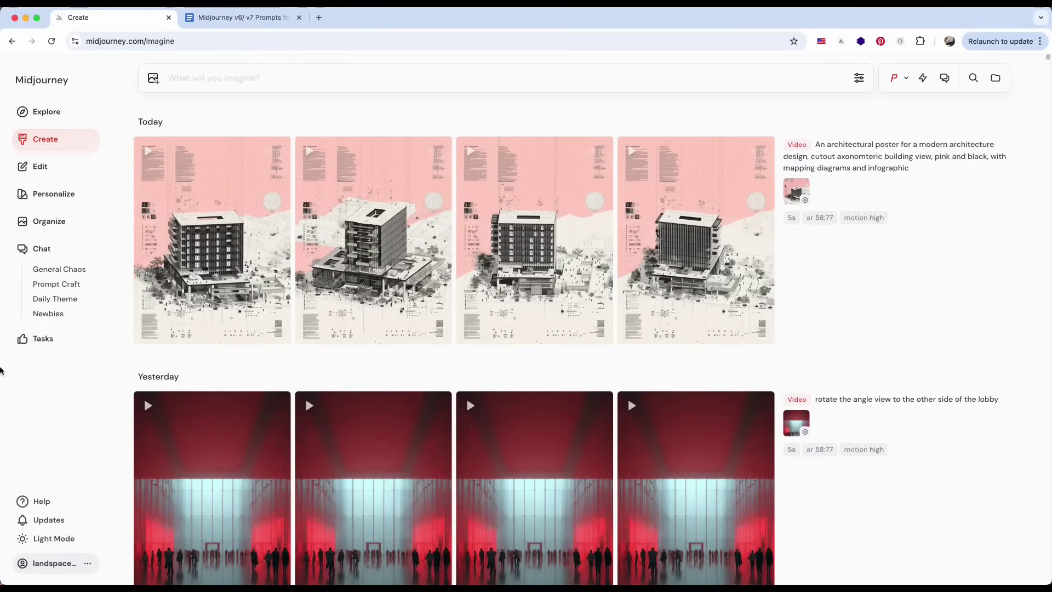
Preview the four poster videos, open one in a background tab, then view the second.
{"action": "mouse_move", "coordinate": [231, 218]}
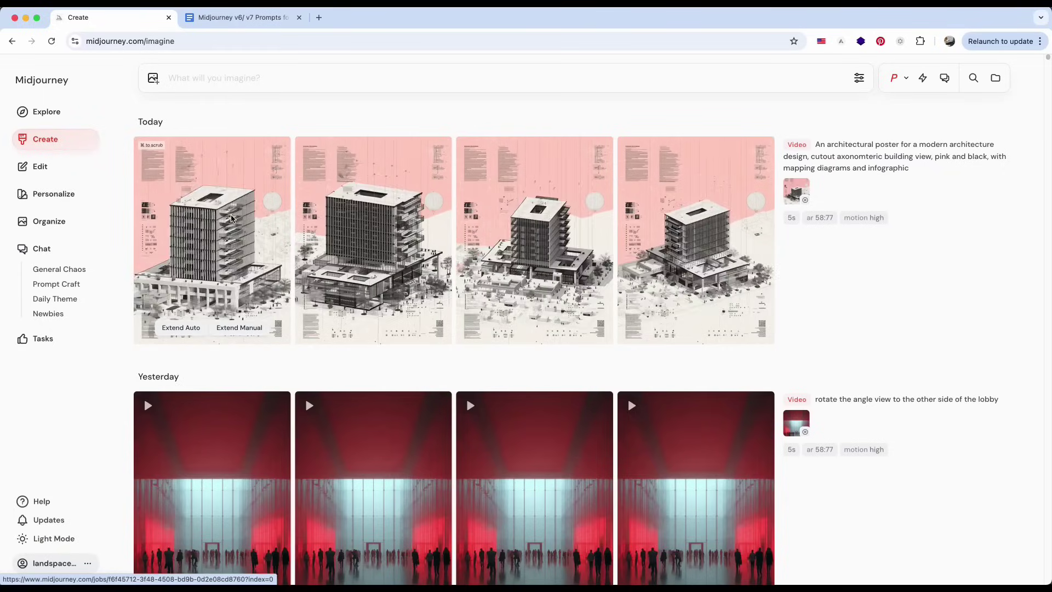
{"action": "mouse_move", "coordinate": [354, 232]}
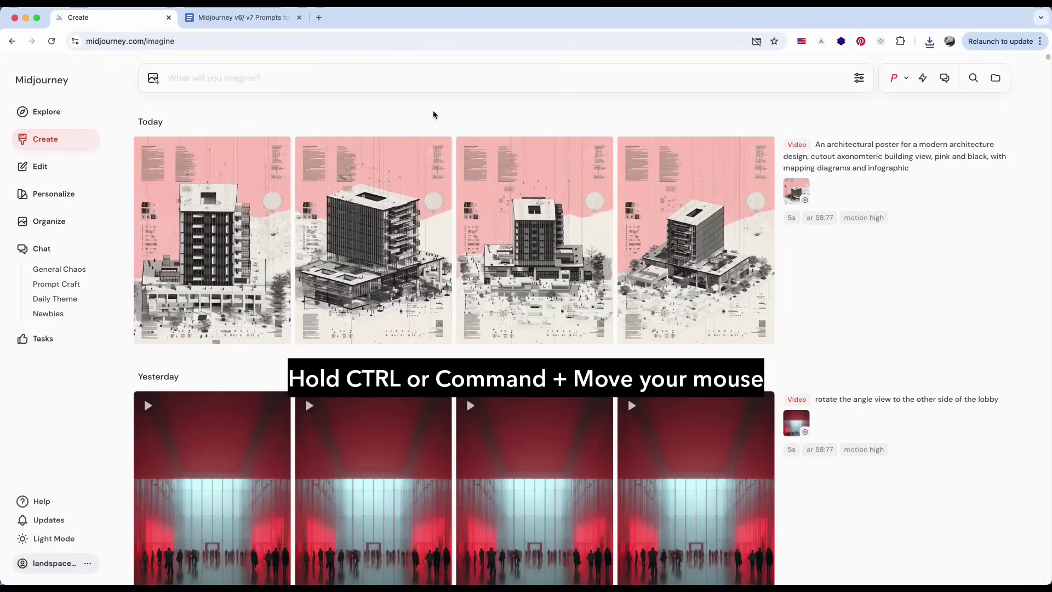
{"action": "mouse_move", "coordinate": [525, 271]}
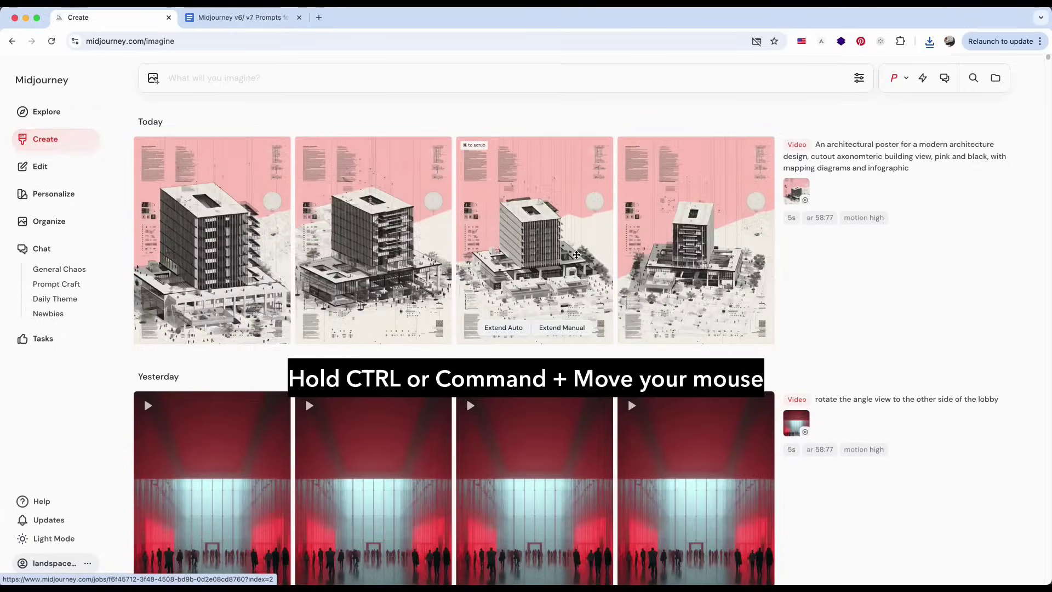
{"action": "left_click", "coordinate": [575, 254], "text": "super"}
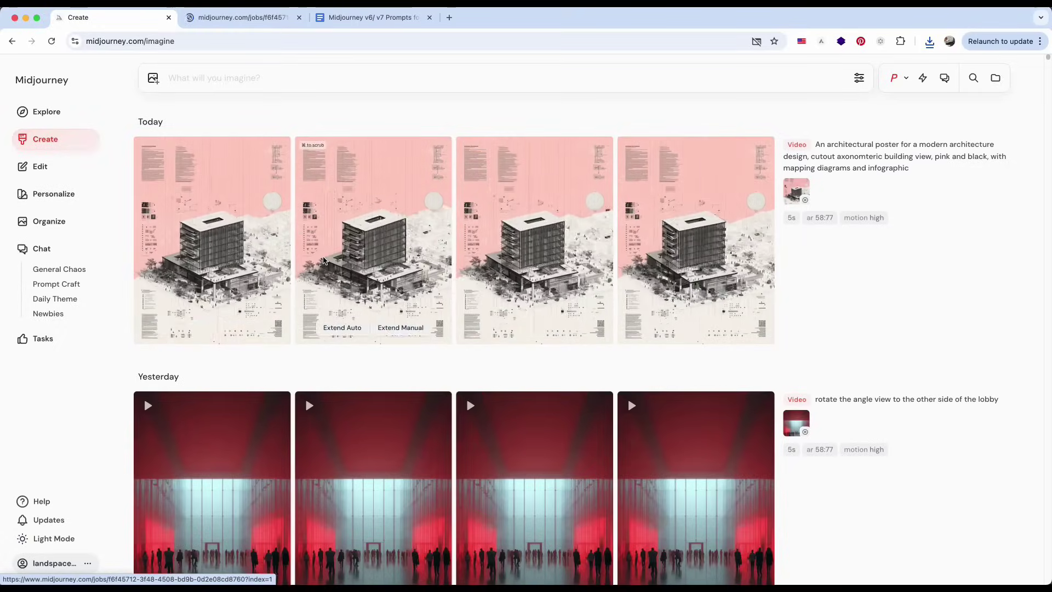
{"action": "left_click", "coordinate": [323, 260]}
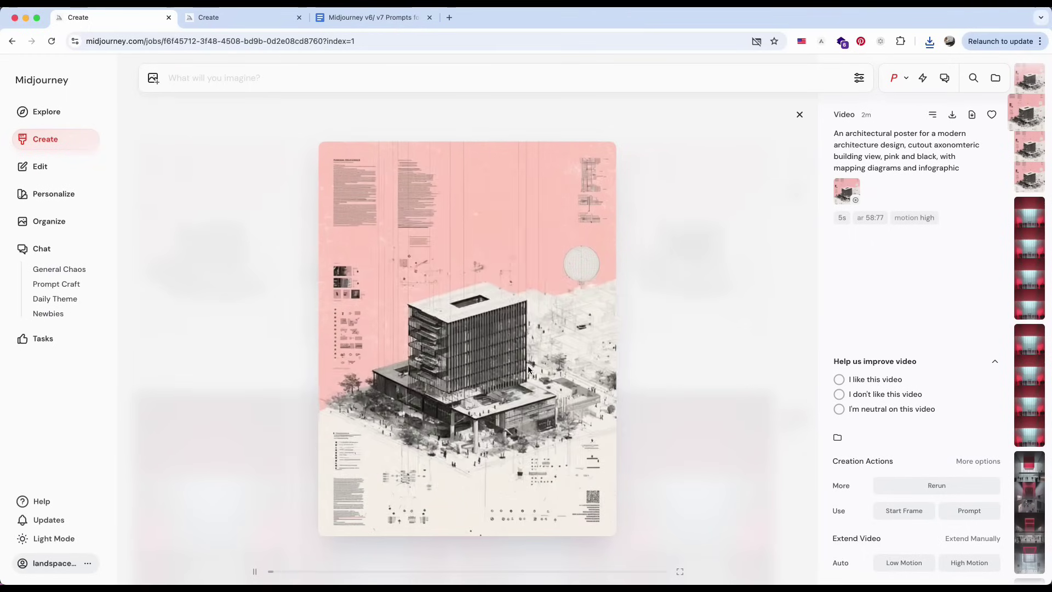
Advance to the fourth poster video and highlight its Creation Actions and Extend Video options.
{"action": "key", "text": "Right"}
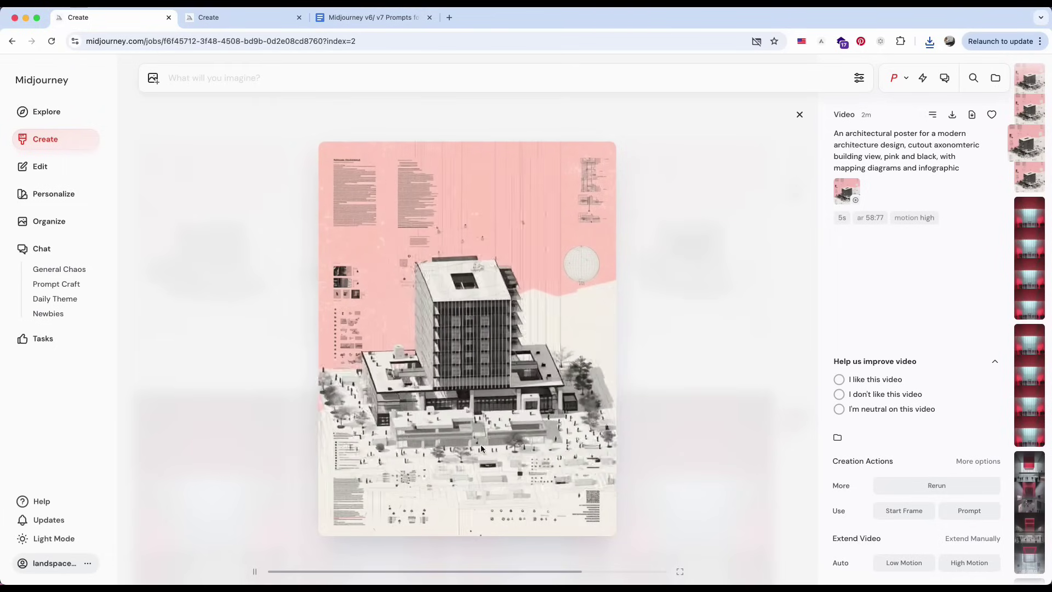
{"action": "key", "text": "Right"}
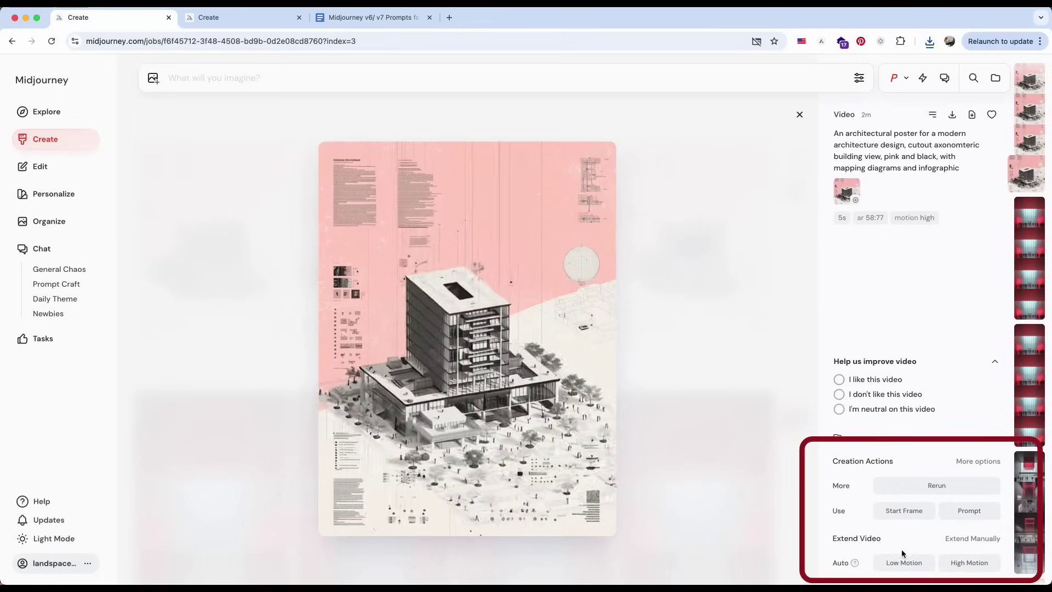
{"action": "left_click_drag", "start_coordinate": [884, 539], "coordinate": [833, 539]}
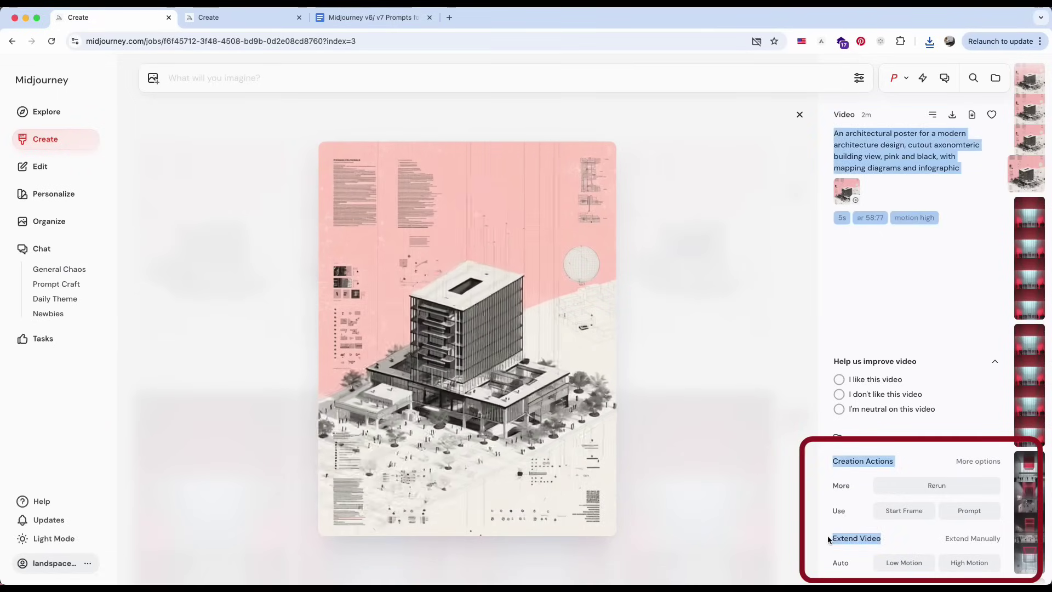
{"action": "left_click", "coordinate": [894, 539]}
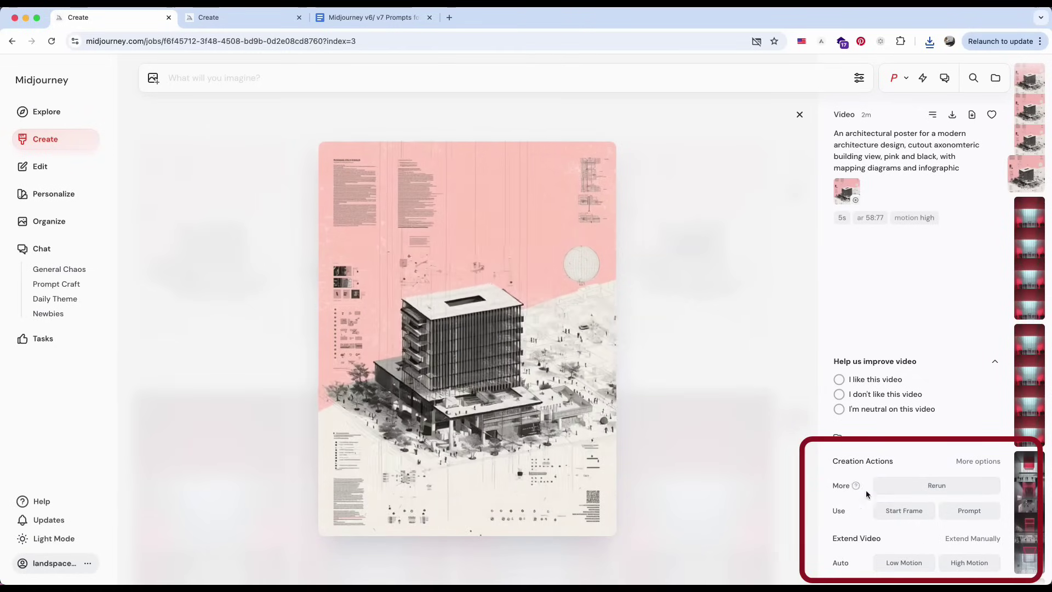
Reuse the video's prompt with the poster as starting frame, then reopen the original pink poster.
{"action": "left_click", "coordinate": [968, 511]}
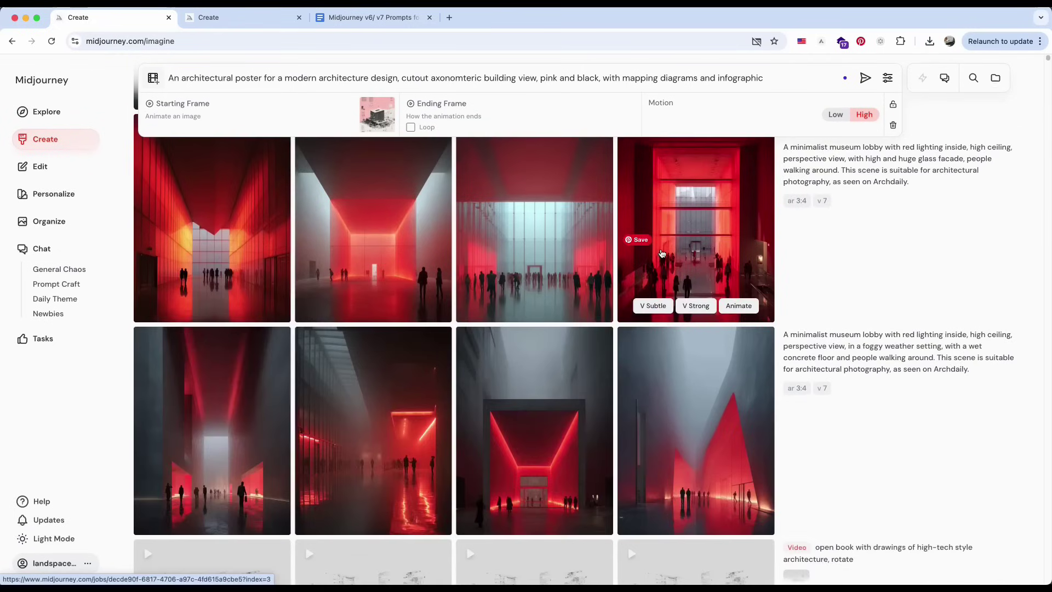
{"action": "scroll", "coordinate": [662, 253], "scroll_direction": "down", "scroll_amount": 10}
{"action": "scroll", "coordinate": [662, 253], "scroll_direction": "down", "scroll_amount": 15}
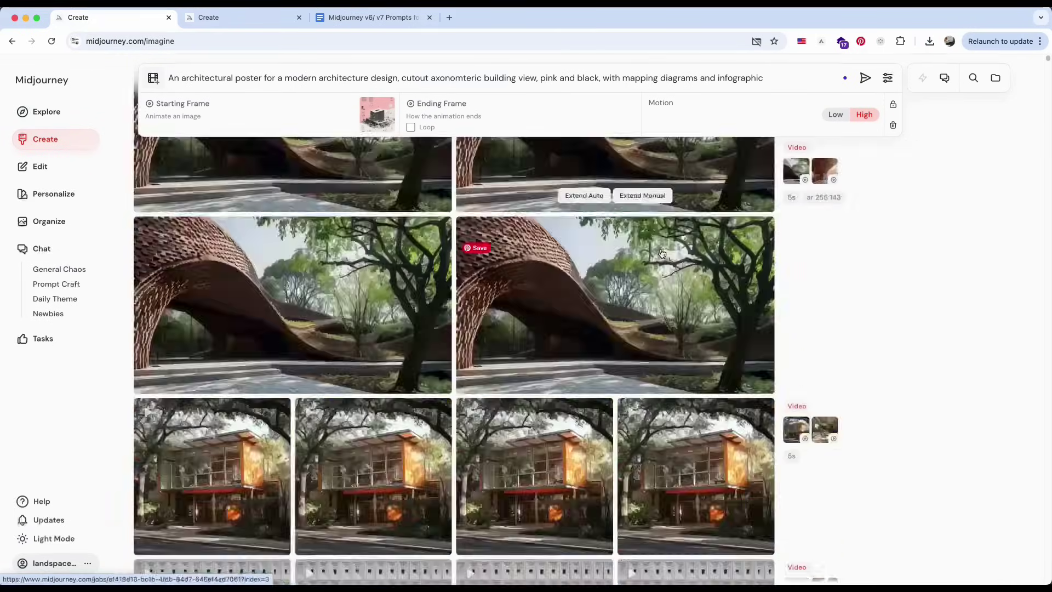
{"action": "scroll", "coordinate": [643, 286], "scroll_direction": "down", "scroll_amount": 15}
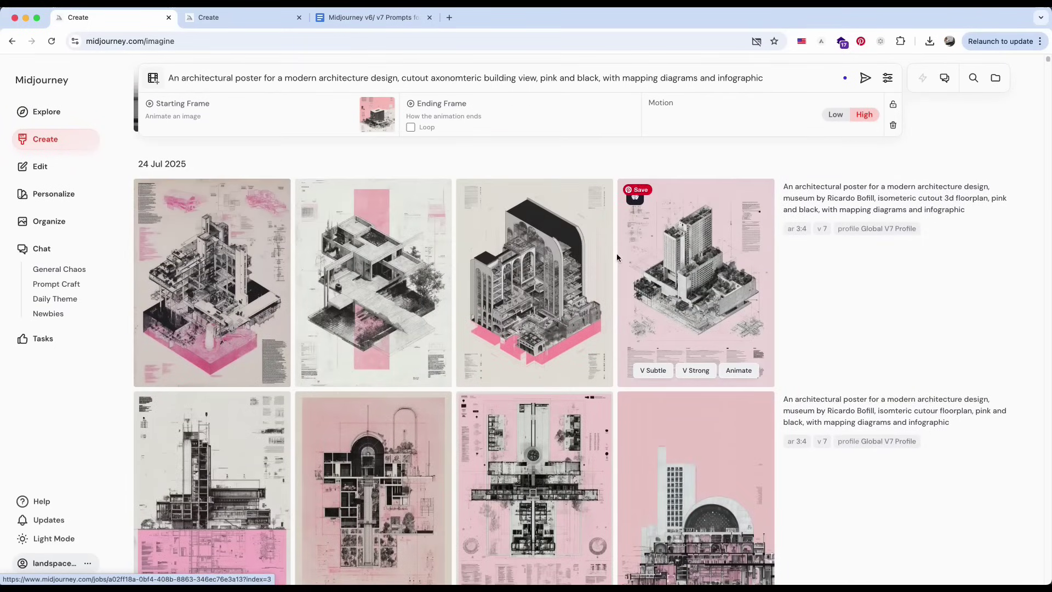
{"action": "scroll", "coordinate": [518, 329], "scroll_direction": "down", "scroll_amount": 1}
{"action": "scroll", "coordinate": [515, 345], "scroll_direction": "up", "scroll_amount": 3}
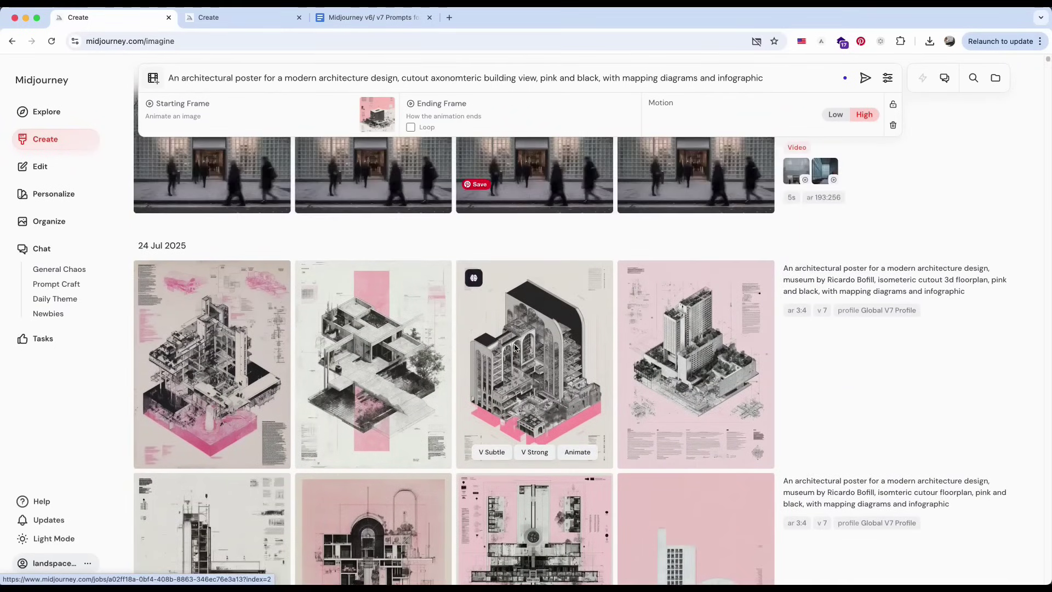
{"action": "scroll", "coordinate": [515, 347], "scroll_direction": "down", "scroll_amount": 5}
{"action": "scroll", "coordinate": [510, 343], "scroll_direction": "down", "scroll_amount": 1}
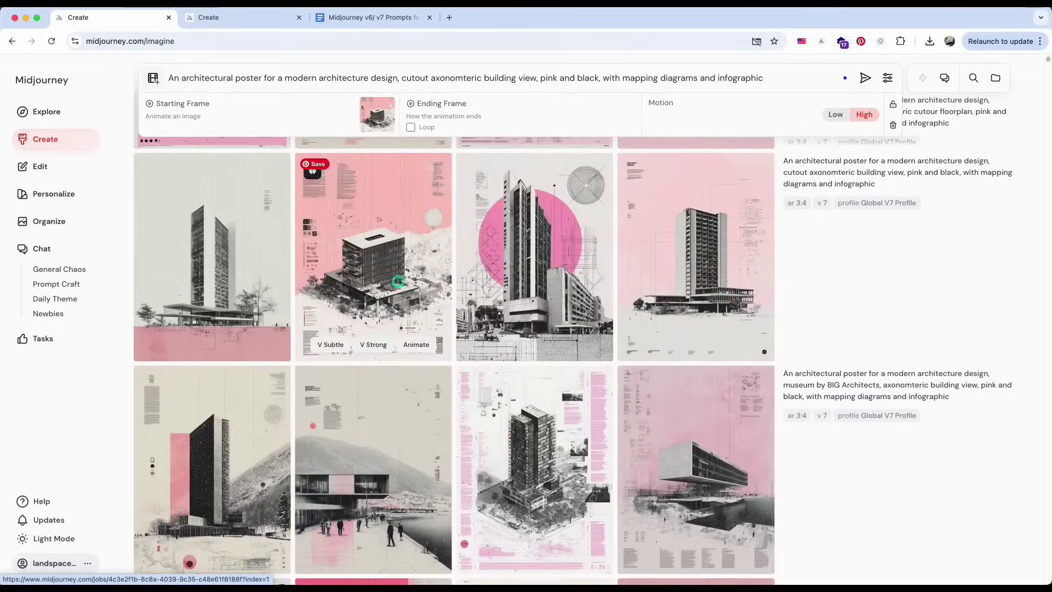
{"action": "left_click", "coordinate": [398, 281]}
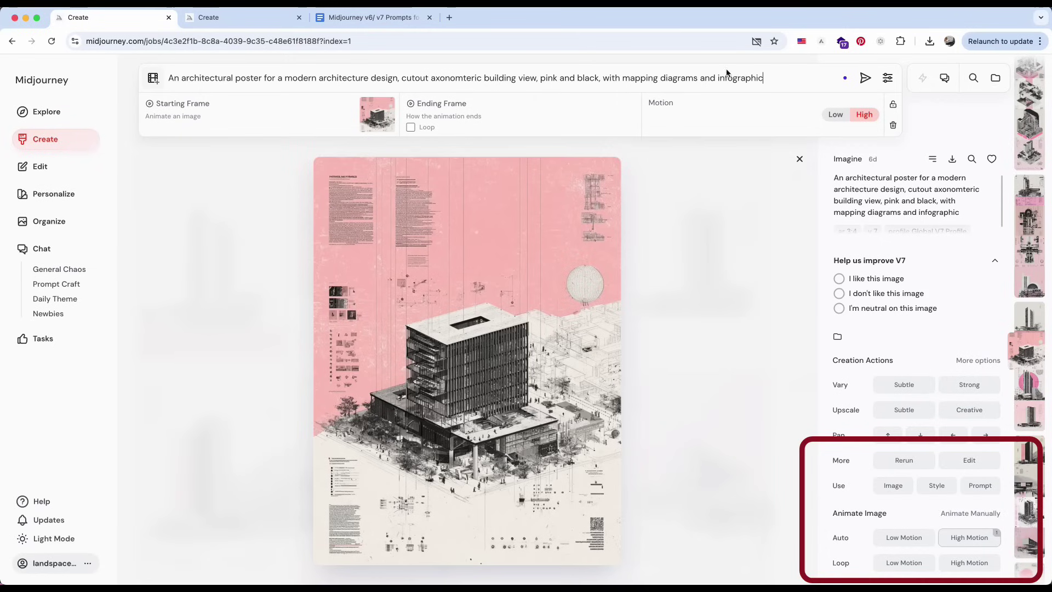
Replace the old prompt with the building-under-construction, rising floor-by-floor description.
{"action": "left_click", "coordinate": [781, 79]}
{"action": "triple_click", "coordinate": [781, 79]}
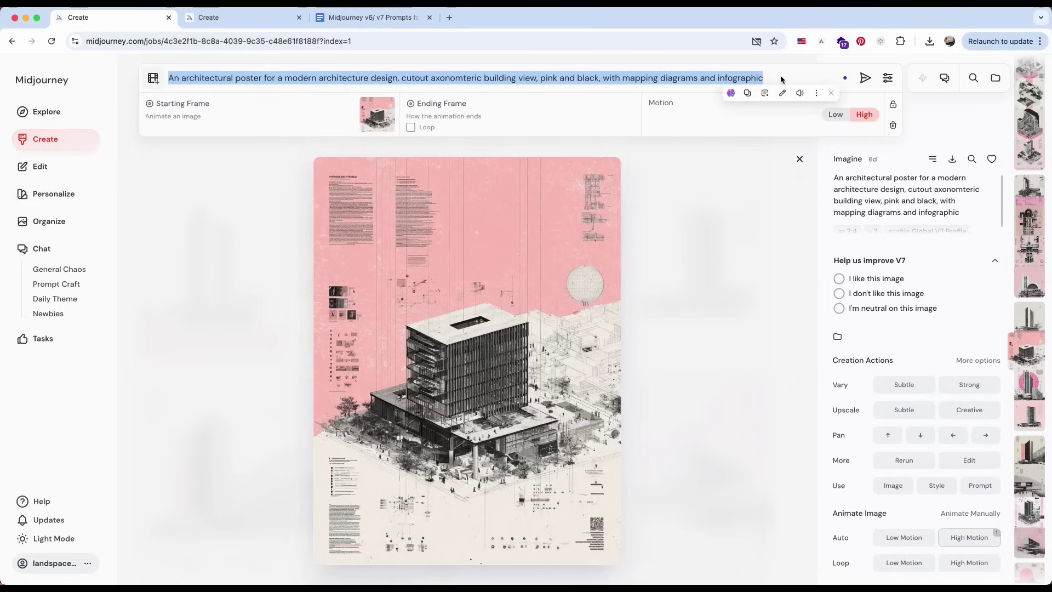
{"action": "key", "text": "BackSpace"}
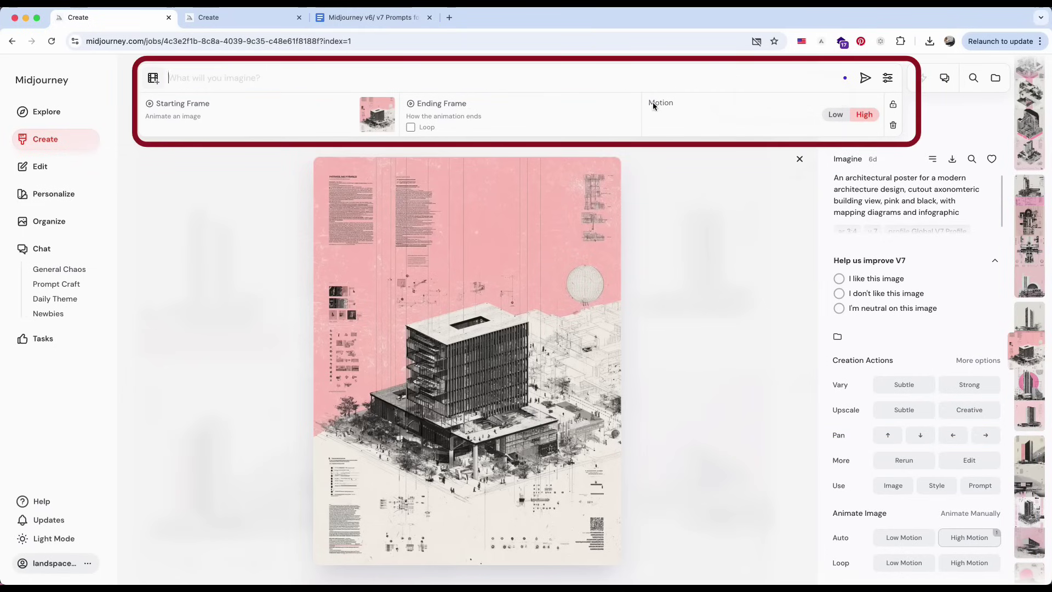
{"action": "type", "text": "The building is still under construction and it's rising floor by floor."}
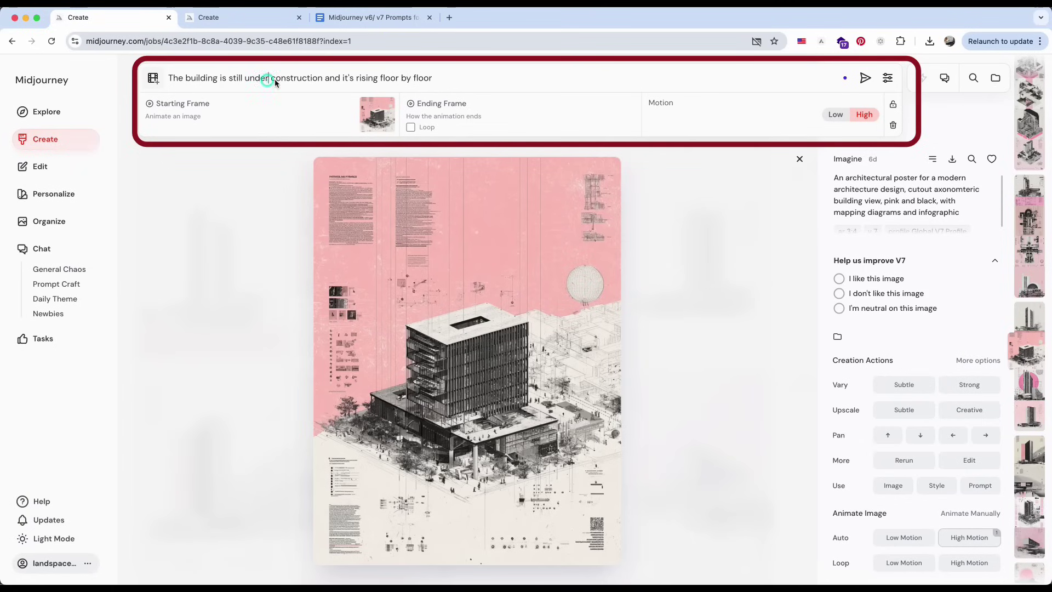
{"action": "left_click_drag", "start_coordinate": [268, 80], "coordinate": [428, 86]}
{"action": "left_click", "coordinate": [470, 83]}
Submit the under-construction prompt to generate four high-motion poster videos.
{"action": "key", "text": "Return"}
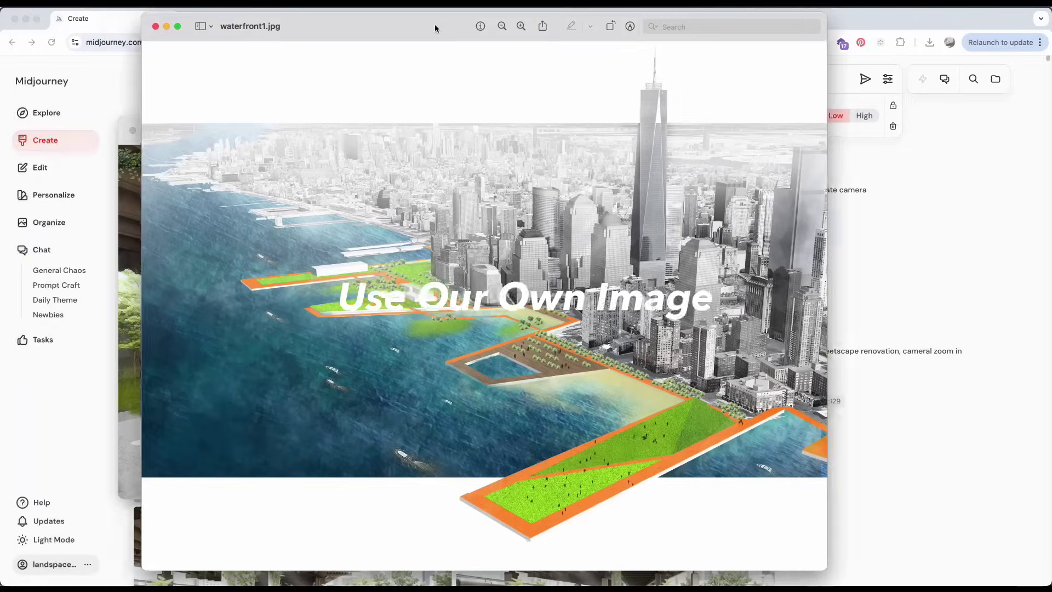
Swap the isometric park starting frame for waterfront1.jpg and generate low-motion videos.
{"action": "left_click_drag", "start_coordinate": [435, 26], "coordinate": [451, 27]}
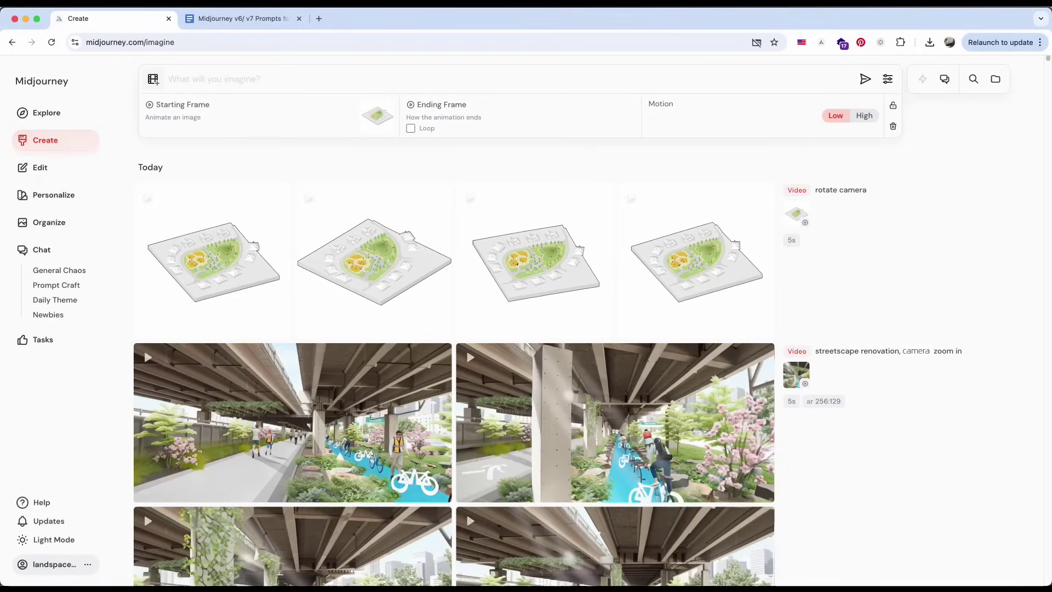
{"action": "left_click_drag", "start_coordinate": [359, 400], "coordinate": [359, 116]}
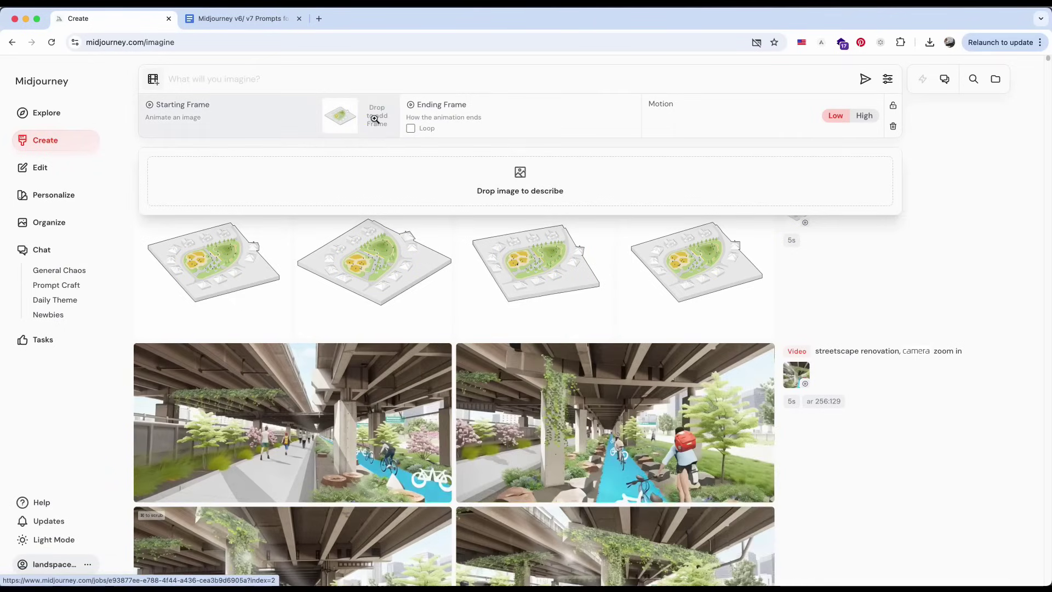
{"action": "left_click", "coordinate": [350, 106]}
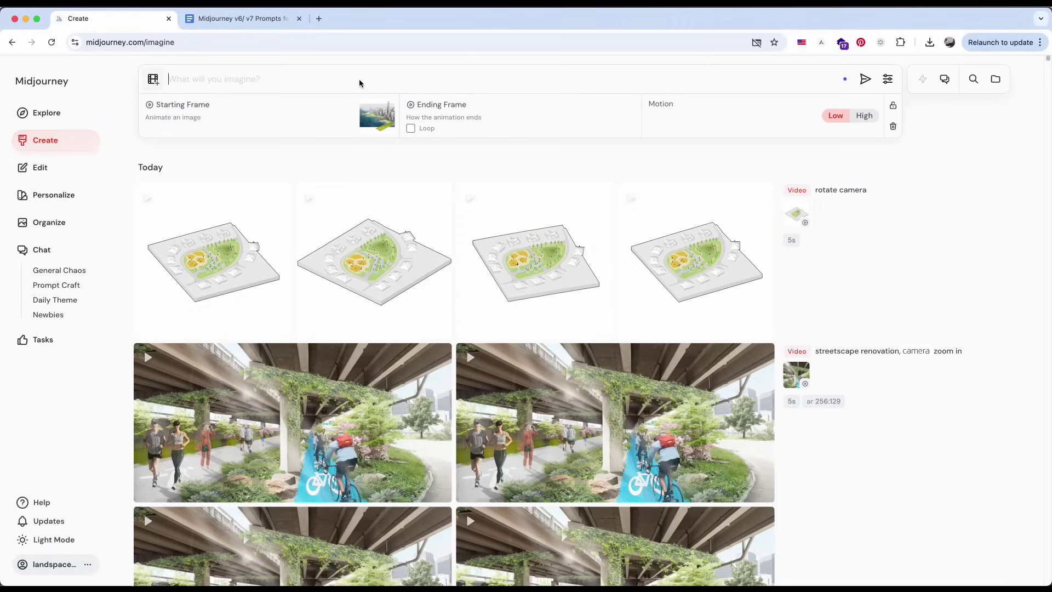
{"action": "key", "text": "Return"}
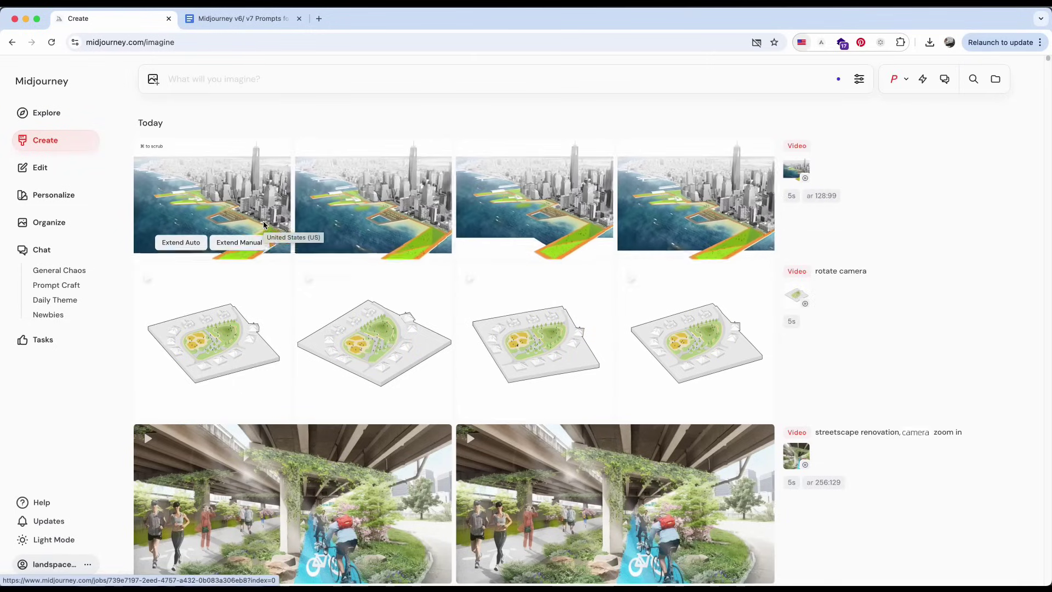
Open the first waterfront video and step to the next variant.
{"action": "left_click", "coordinate": [263, 221]}
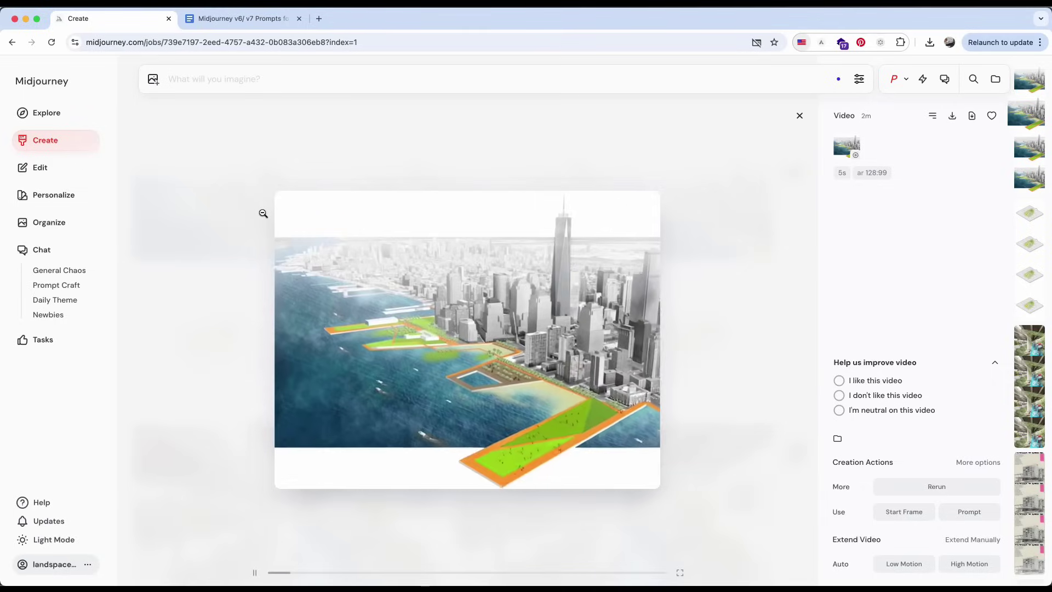
{"action": "key", "text": "Right"}
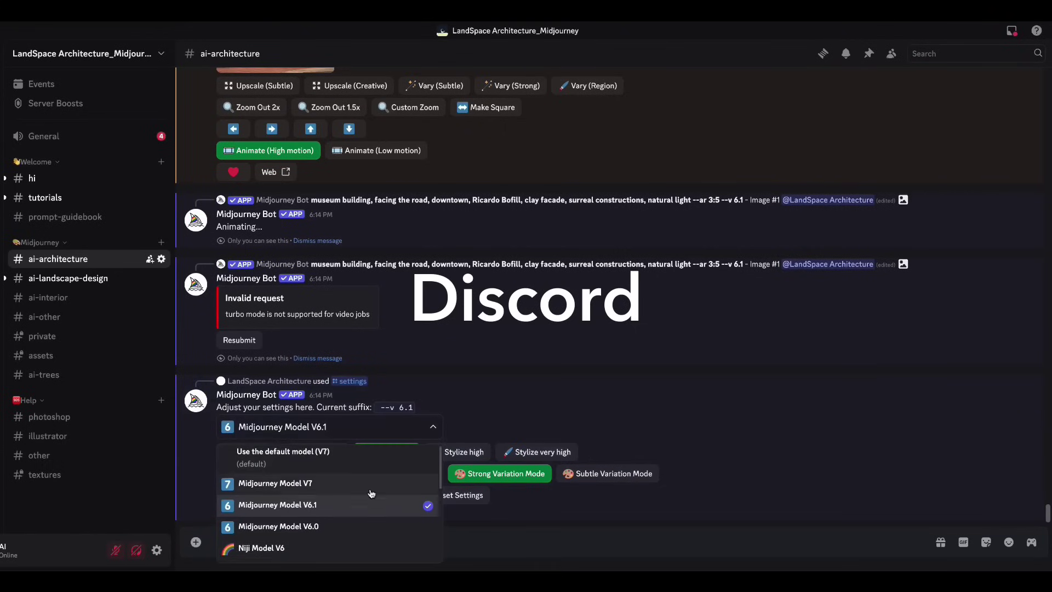
Switch the Midjourney Bot to Model V7 and close the enlarged video grid preview.
{"action": "left_click", "coordinate": [355, 481]}
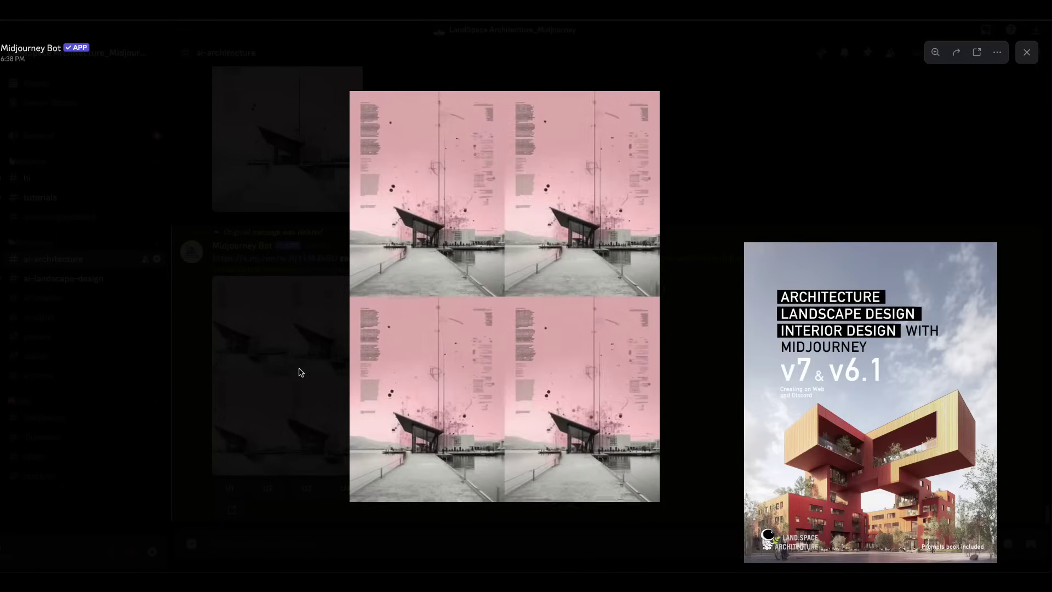
{"action": "left_click", "coordinate": [301, 372]}
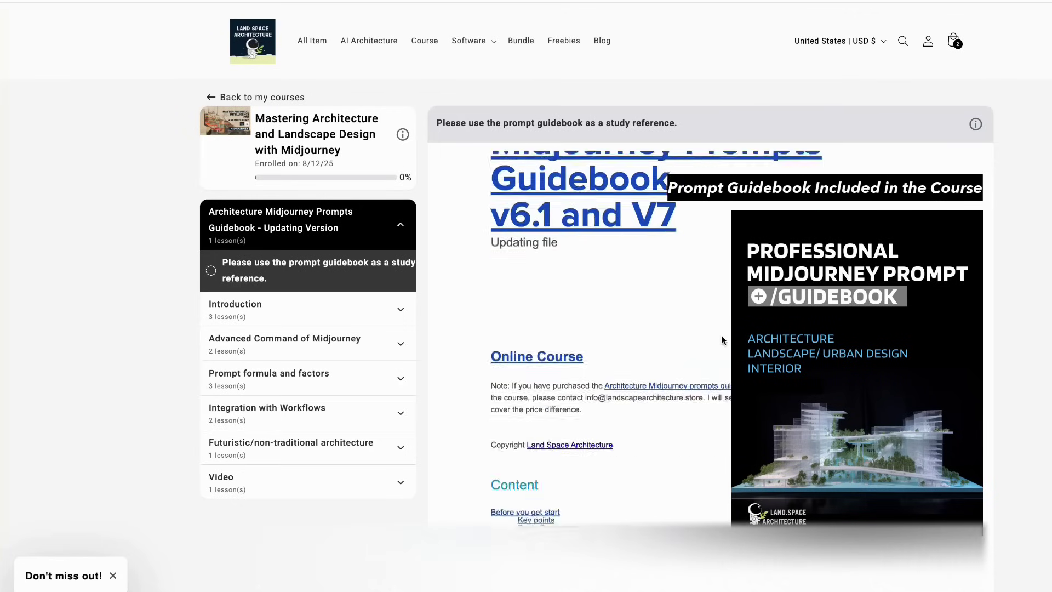
Expand the Introduction module and browse the Setup Midjourney, Basic command and Creating on Web and V7 lessons.
{"action": "scroll", "coordinate": [721, 334], "scroll_direction": "down", "scroll_amount": 10}
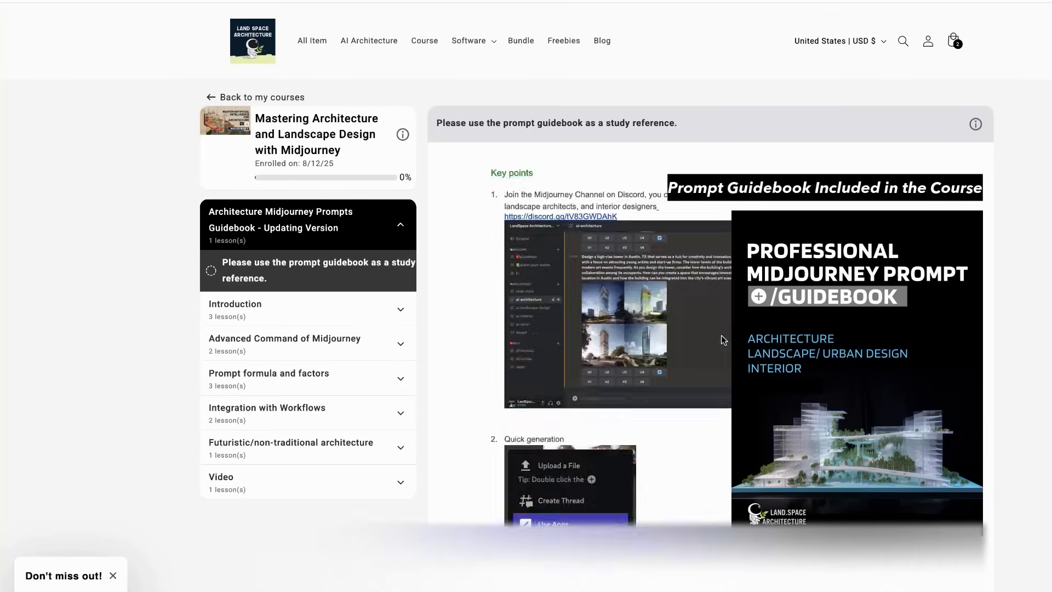
{"action": "scroll", "coordinate": [721, 334], "scroll_direction": "down", "scroll_amount": 15}
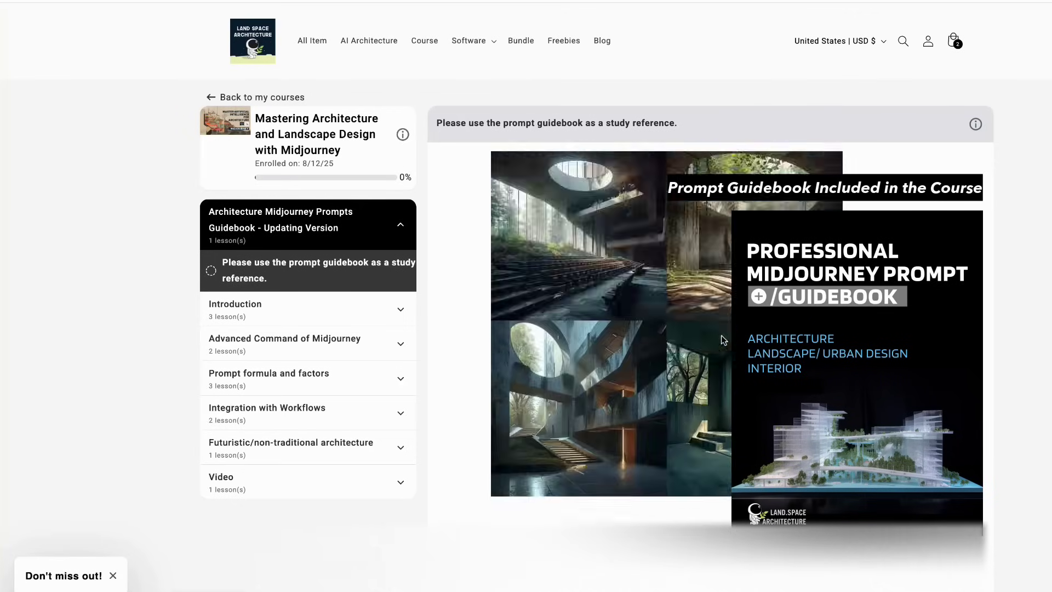
{"action": "left_click", "coordinate": [267, 310]}
{"action": "scroll", "coordinate": [274, 305], "scroll_direction": "down", "scroll_amount": 1}
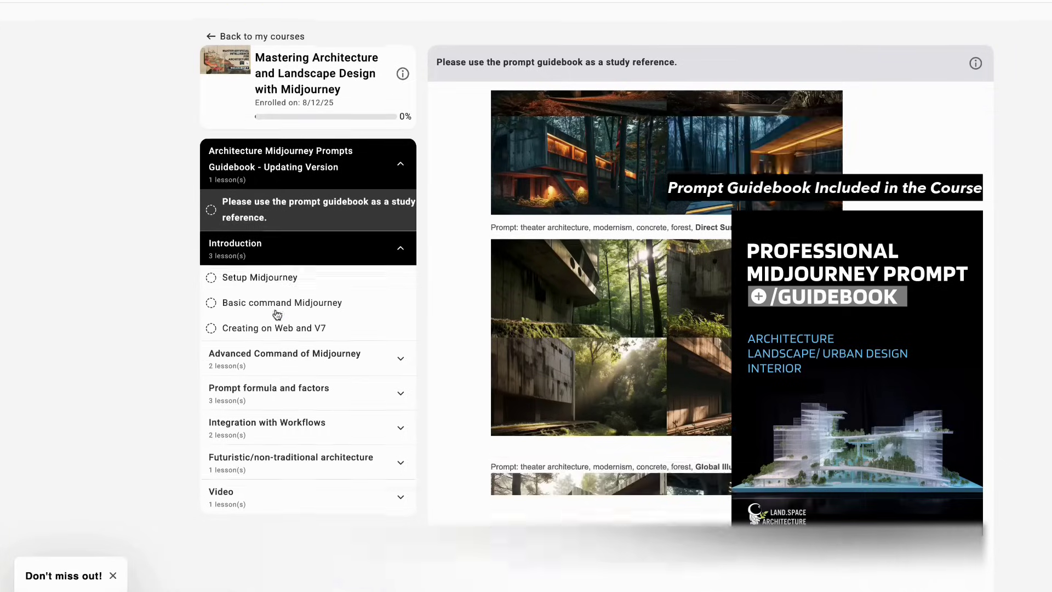
{"action": "left_click", "coordinate": [275, 282]}
{"action": "left_click", "coordinate": [294, 342]}
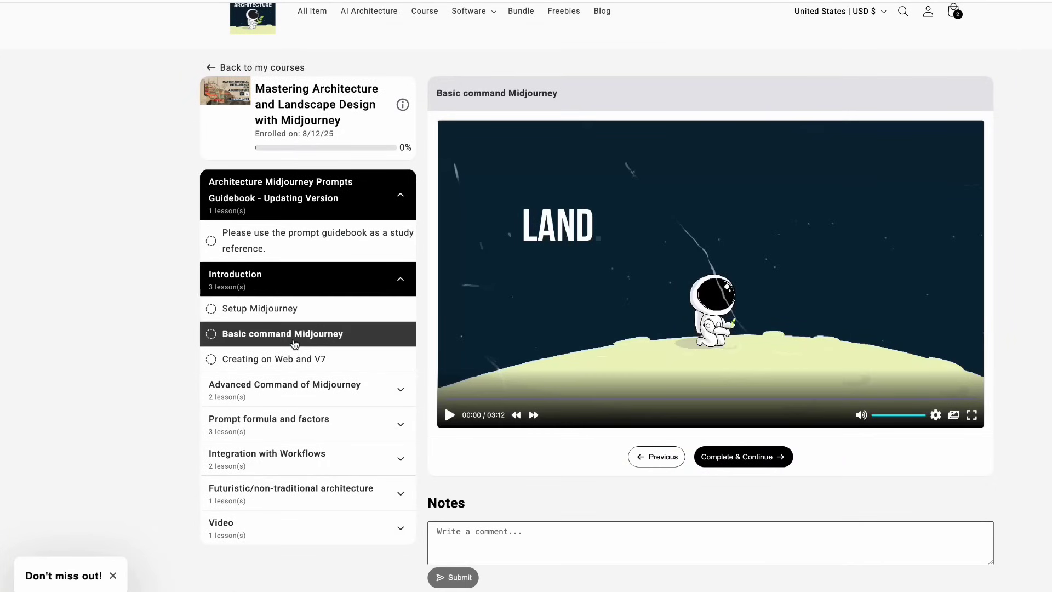
{"action": "left_click", "coordinate": [292, 362]}
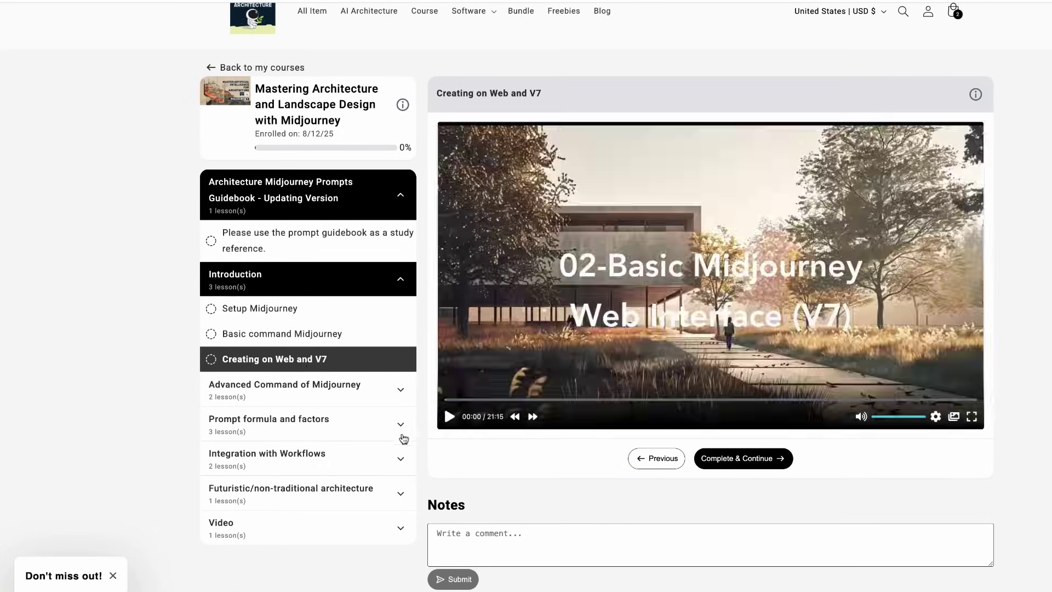
Skip the Creating on Web and V7 lesson video ahead to 07:11 and play it.
{"action": "left_click", "coordinate": [448, 401]}
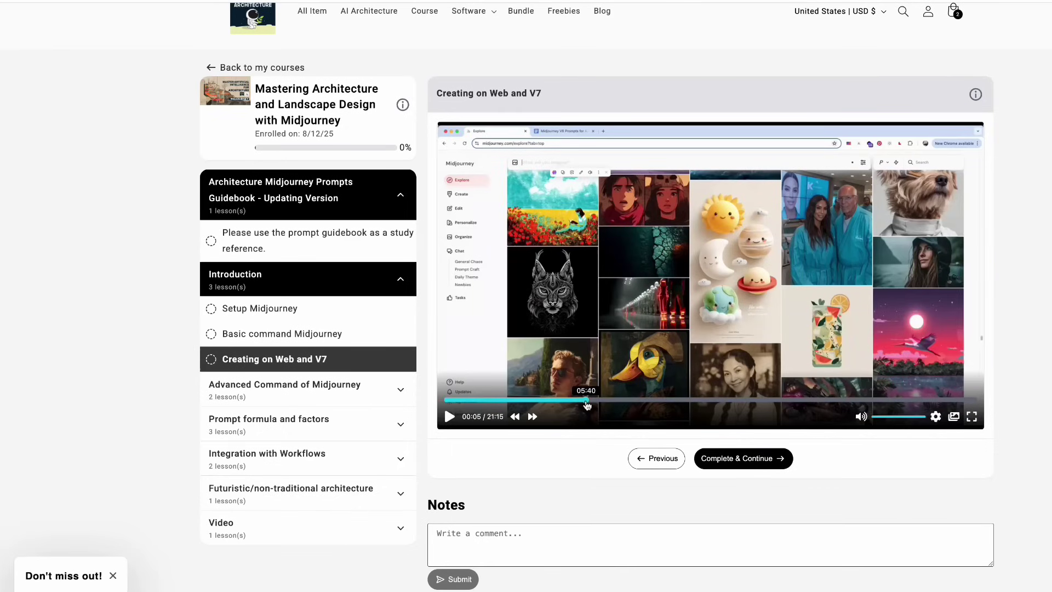
{"action": "left_click", "coordinate": [622, 401]}
{"action": "left_click", "coordinate": [449, 417]}
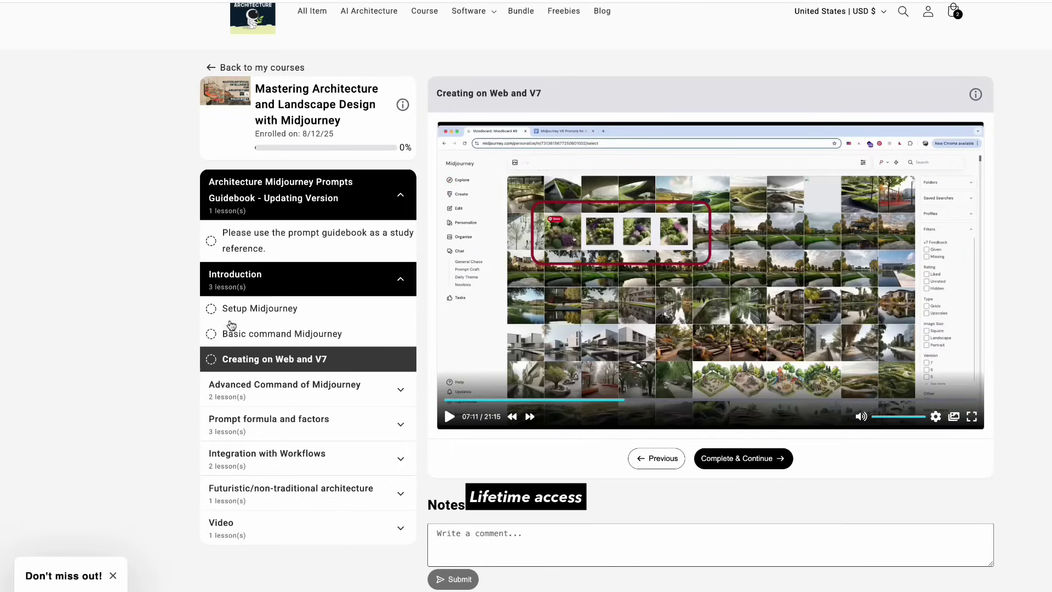
Expand the Advanced Command, Prompt formula, Integration with Workflows and Futuristic architecture sections.
{"action": "left_click", "coordinate": [258, 391]}
{"action": "left_click", "coordinate": [315, 481]}
{"action": "scroll", "coordinate": [326, 531], "scroll_direction": "down", "scroll_amount": 2}
{"action": "left_click", "coordinate": [333, 526]}
{"action": "scroll", "coordinate": [336, 518], "scroll_direction": "down", "scroll_amount": 1}
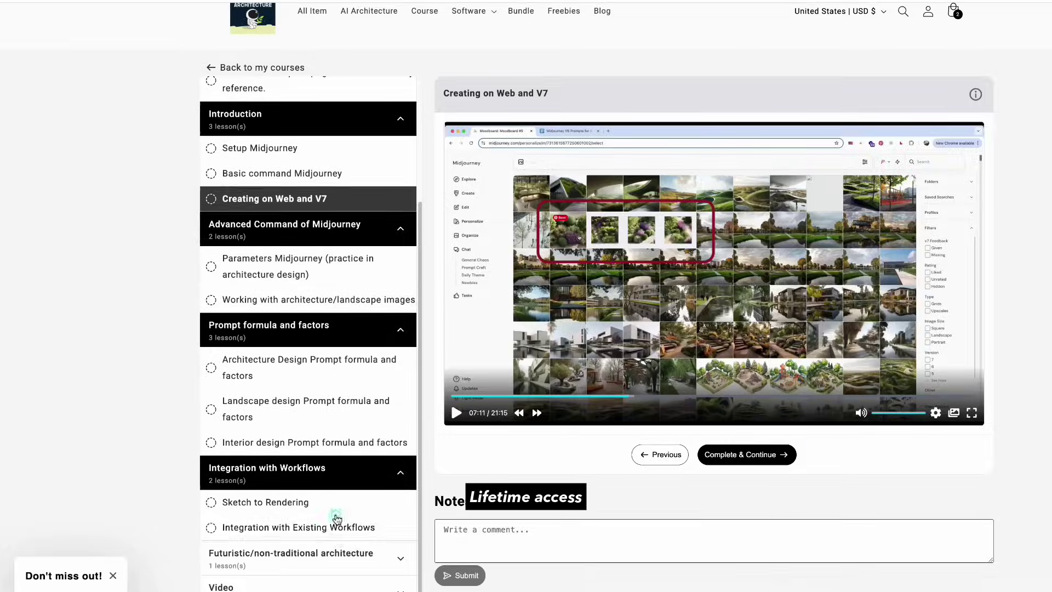
{"action": "left_click", "coordinate": [336, 522]}
{"action": "left_click", "coordinate": [336, 540]}
View the Video lesson, then return to the Basic command Midjourney lesson.
{"action": "scroll", "coordinate": [336, 554], "scroll_direction": "down", "scroll_amount": 1}
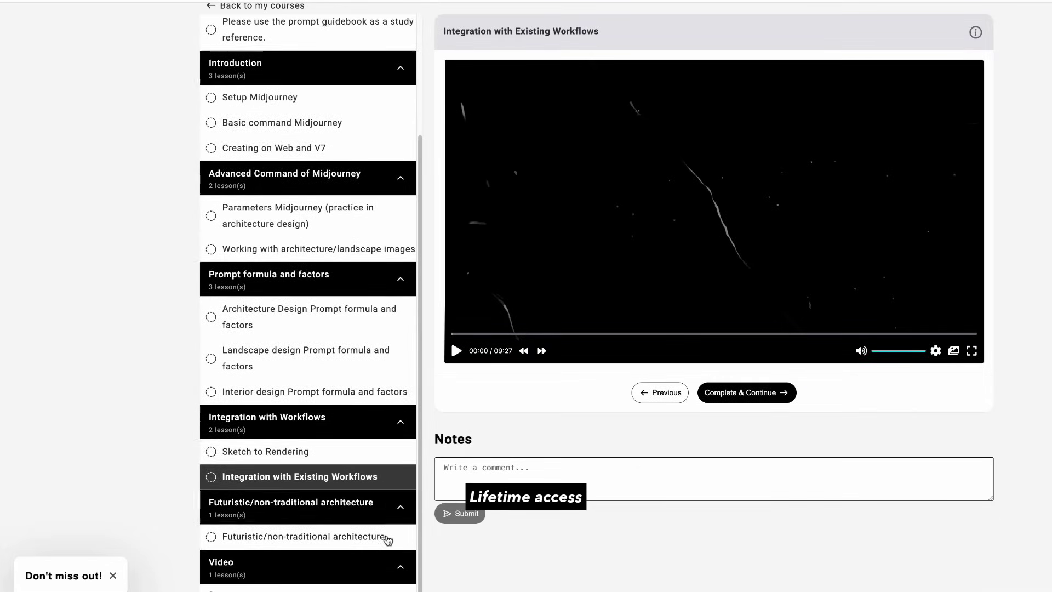
{"action": "left_click", "coordinate": [361, 588]}
{"action": "left_click", "coordinate": [266, 183]}
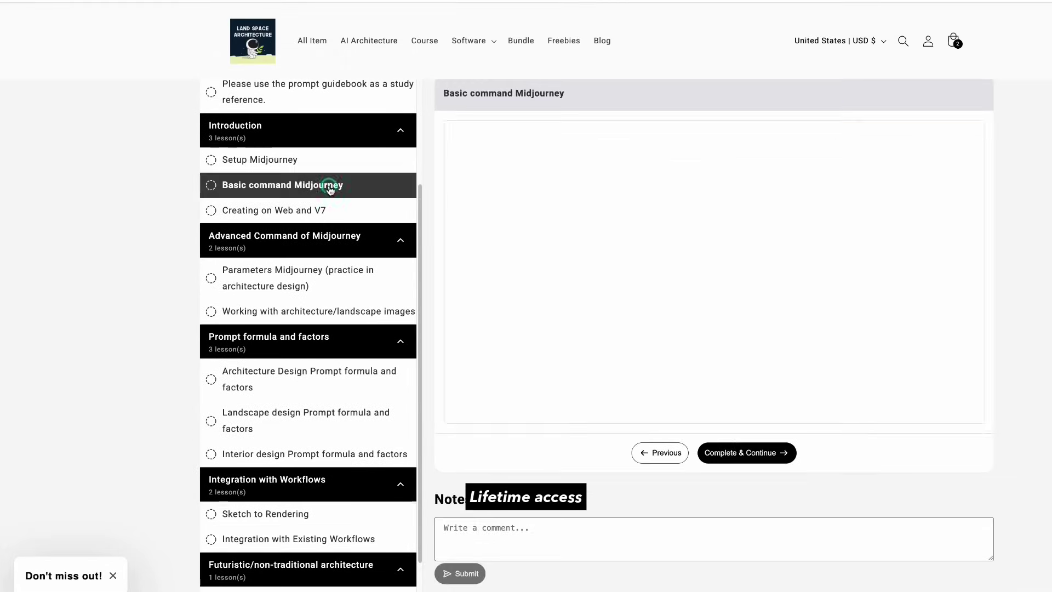